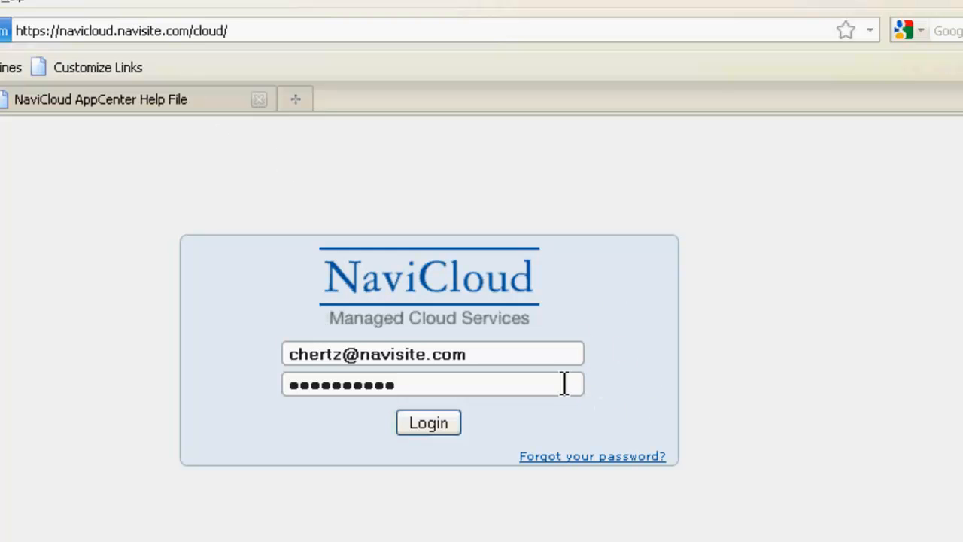
Log in with the prefilled credentials, dismiss the offer to save the password, and switch to the MyCo environment
{"action": "left_click", "coordinate": [454, 429]}
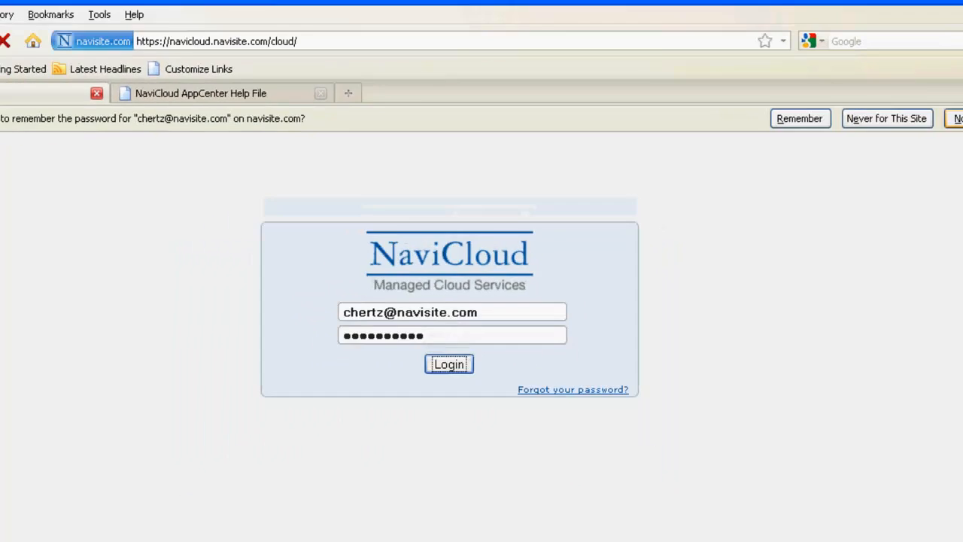
{"action": "left_click", "coordinate": [884, 105]}
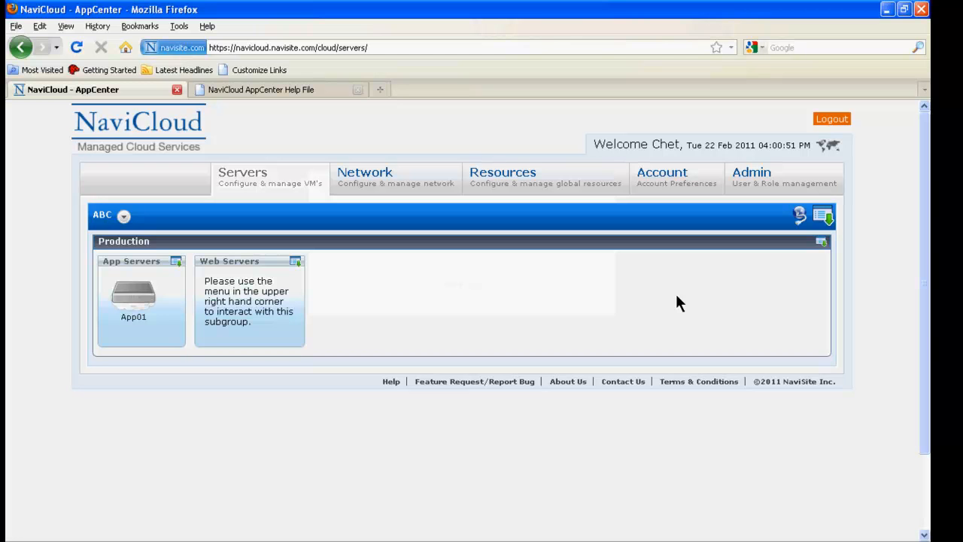
{"action": "left_click", "coordinate": [124, 216]}
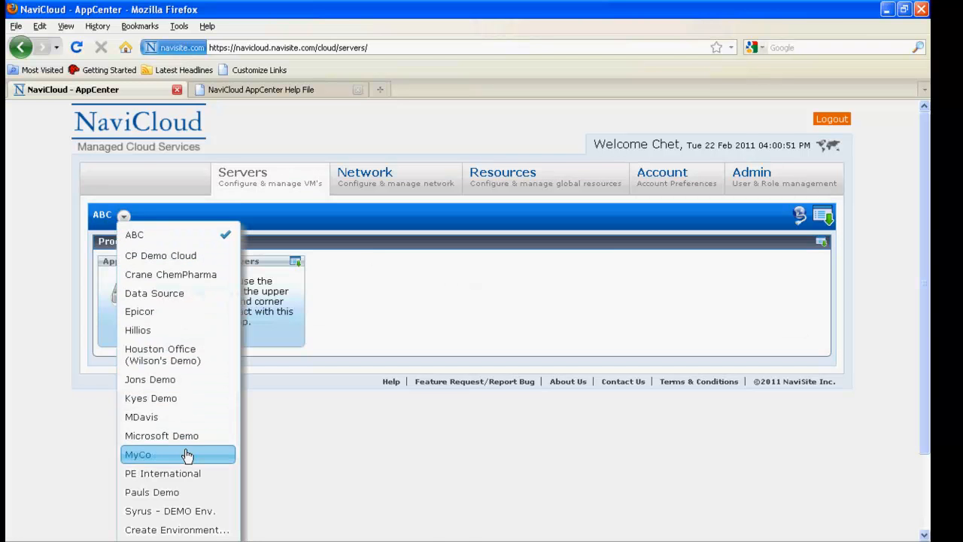
{"action": "left_click", "coordinate": [181, 460]}
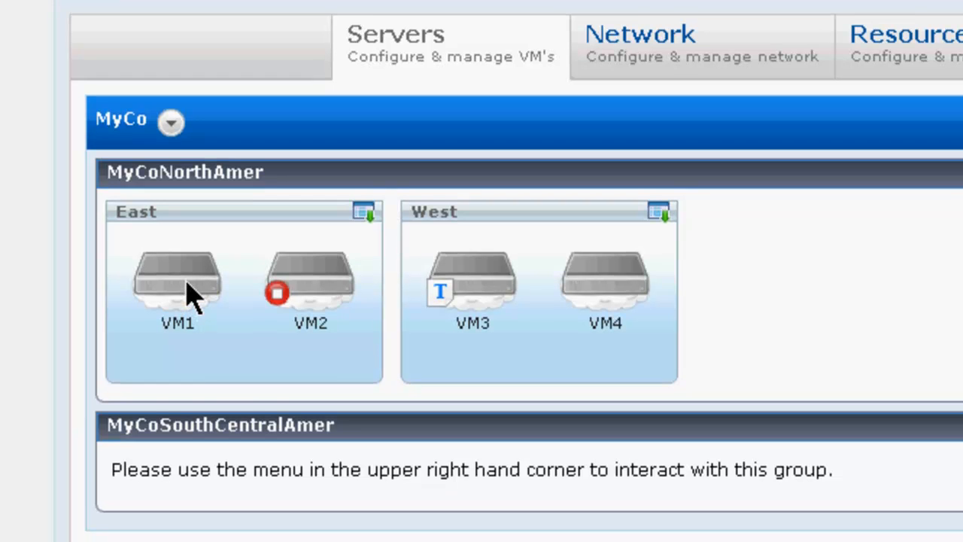
Review the server details of VM1 in the East subgroup and return to the servers overview
{"action": "right_click", "coordinate": [187, 301]}
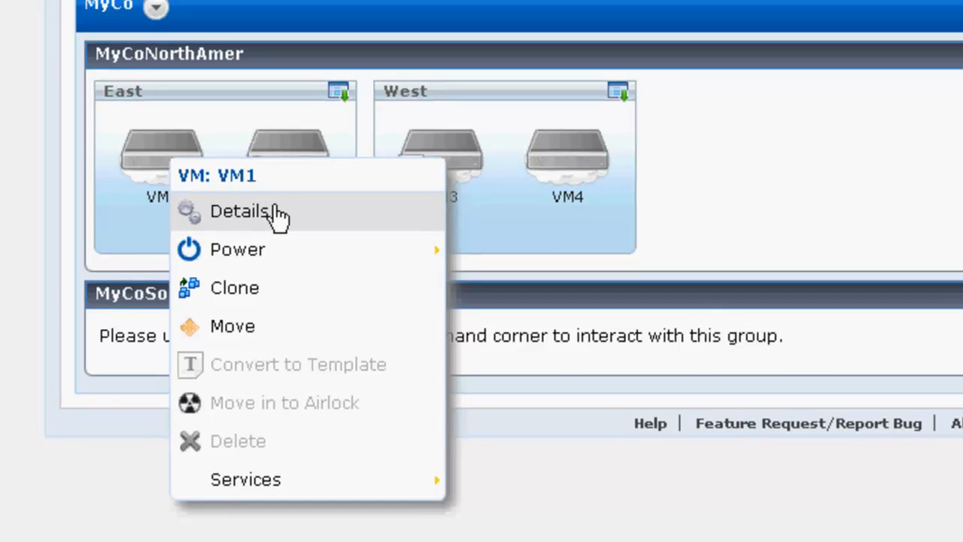
{"action": "left_click", "coordinate": [277, 211]}
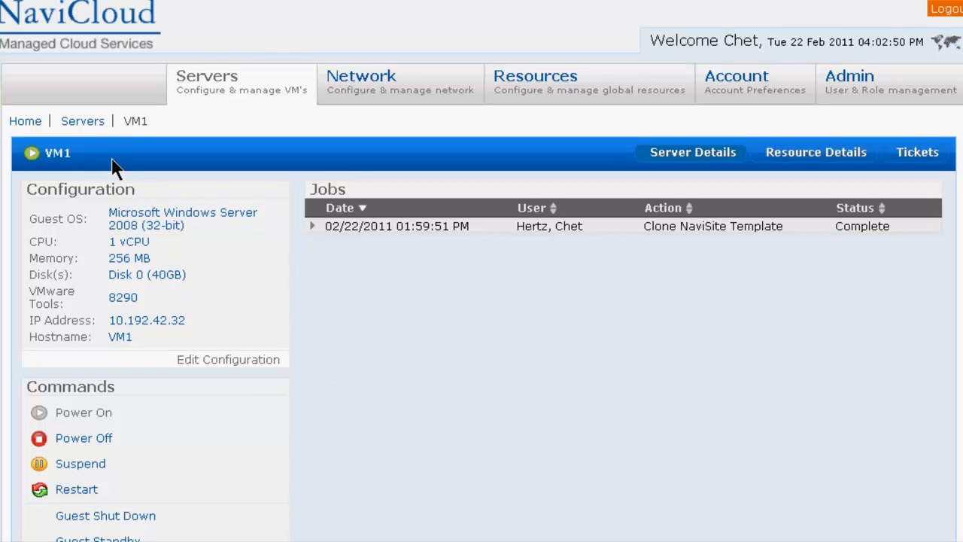
{"action": "left_click", "coordinate": [87, 122]}
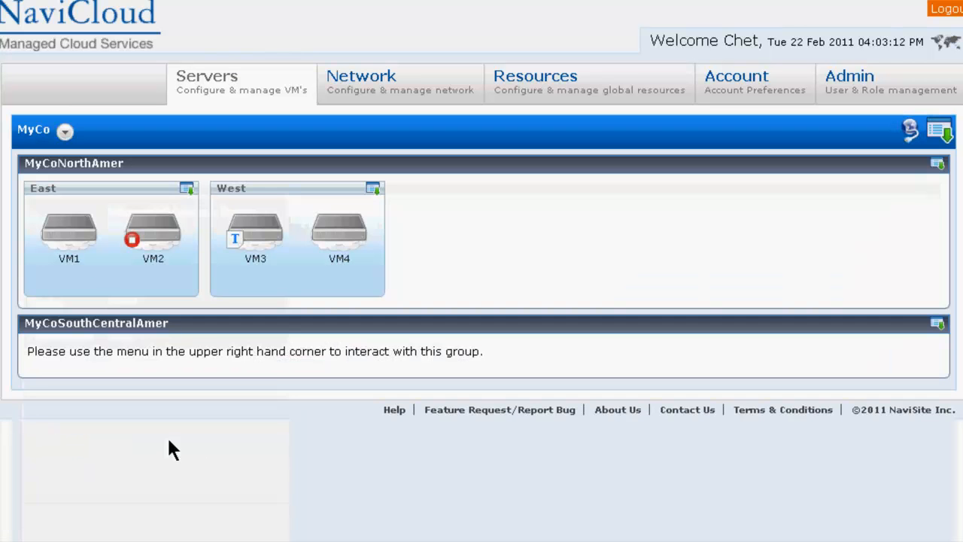
Clone VM1 in the East subgroup of MyCoNorthAmer, accepting the possible additional charges
{"action": "right_click", "coordinate": [83, 225]}
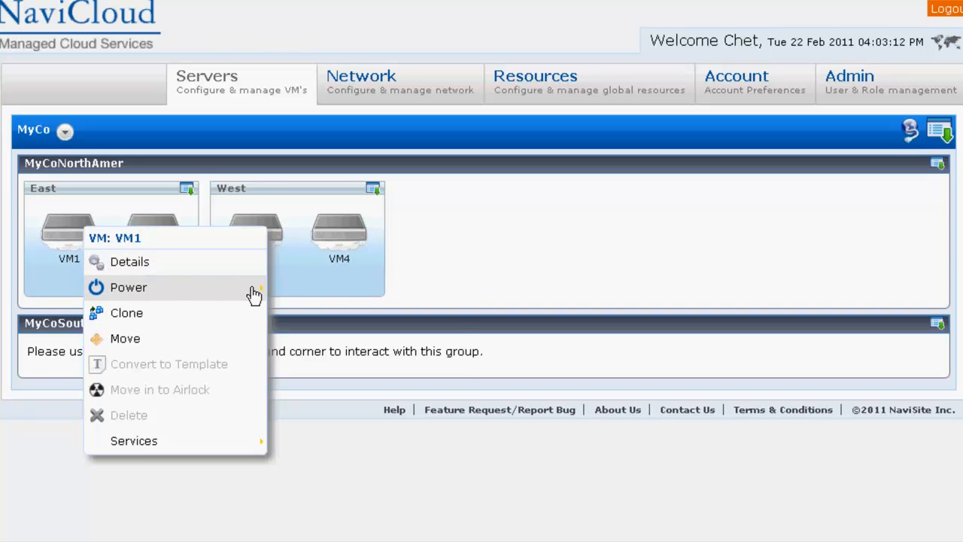
{"action": "mouse_move", "coordinate": [255, 295]}
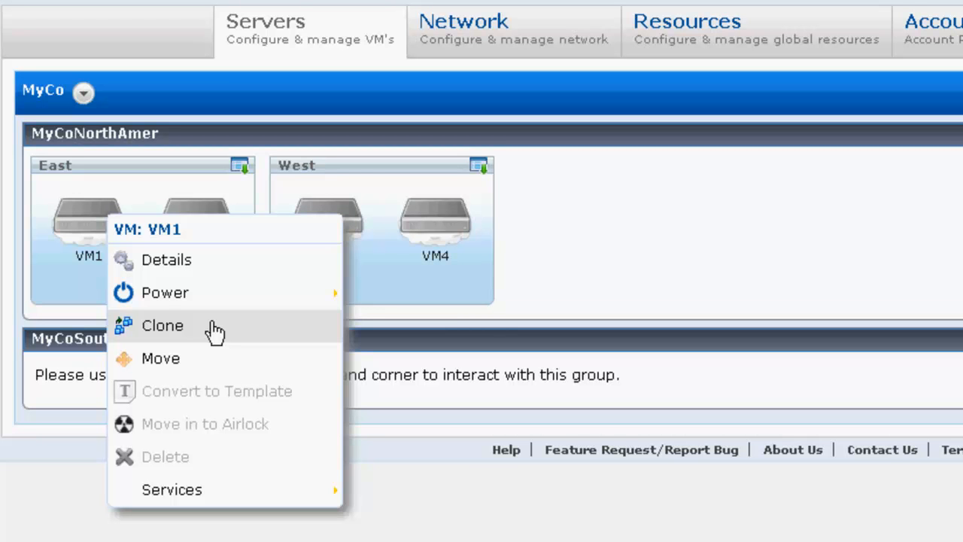
{"action": "left_click", "coordinate": [214, 331]}
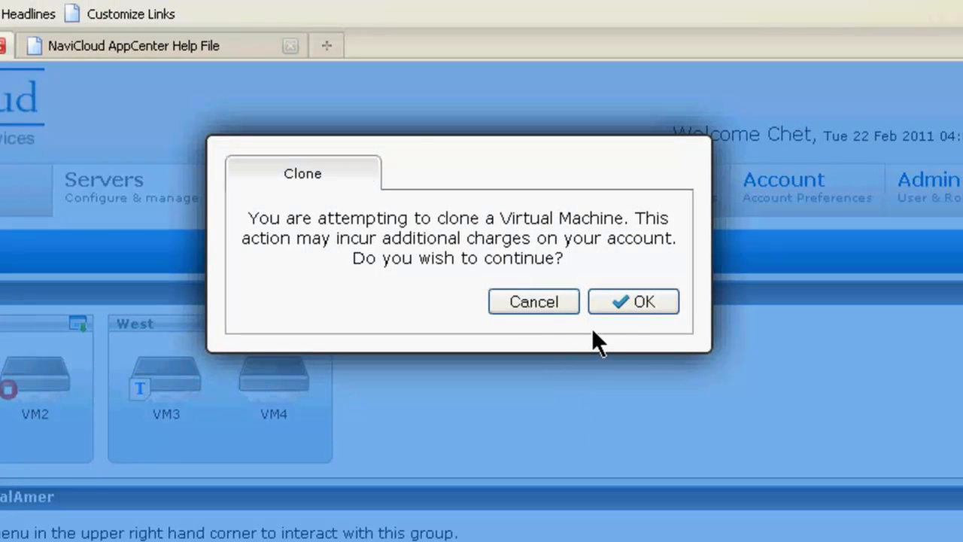
{"action": "left_click", "coordinate": [631, 302]}
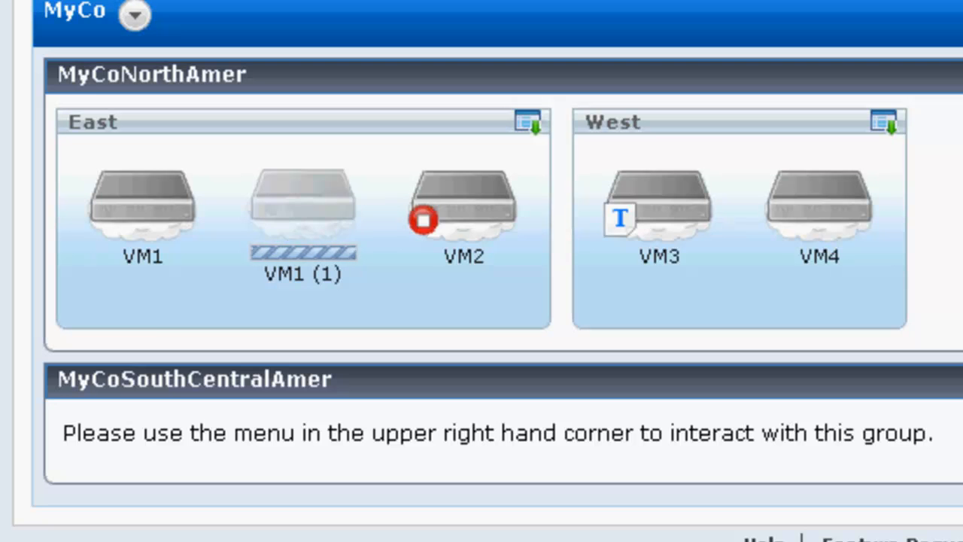
Move the original VM1 from East into the West subgroup of MyCoNorthAmer in the MyCo environment
{"action": "left_click", "coordinate": [146, 230]}
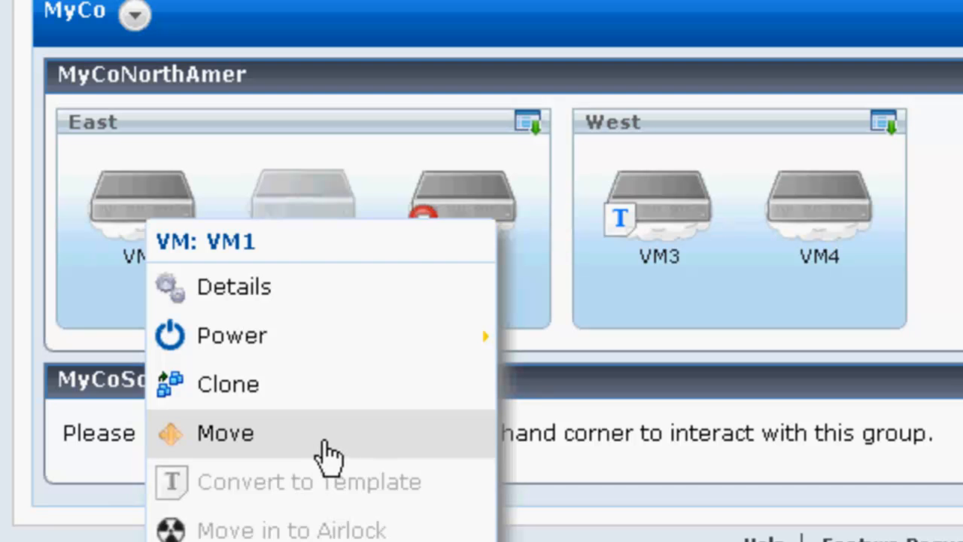
{"action": "left_click", "coordinate": [325, 444]}
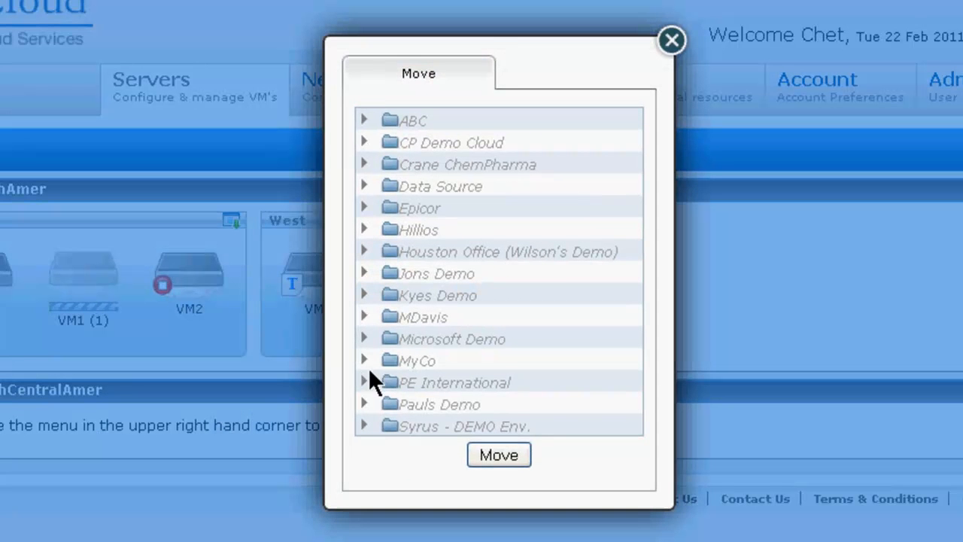
{"action": "left_click", "coordinate": [363, 359]}
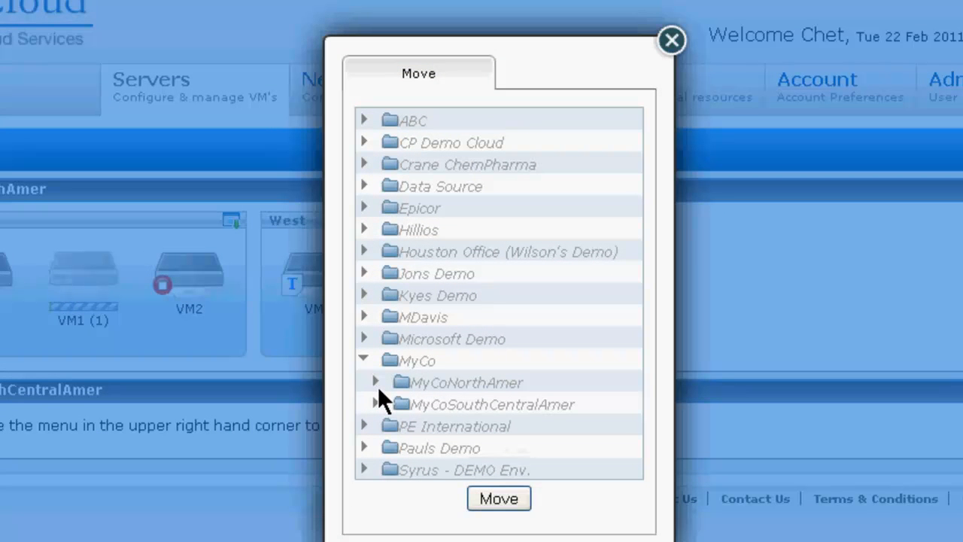
{"action": "left_click", "coordinate": [375, 382]}
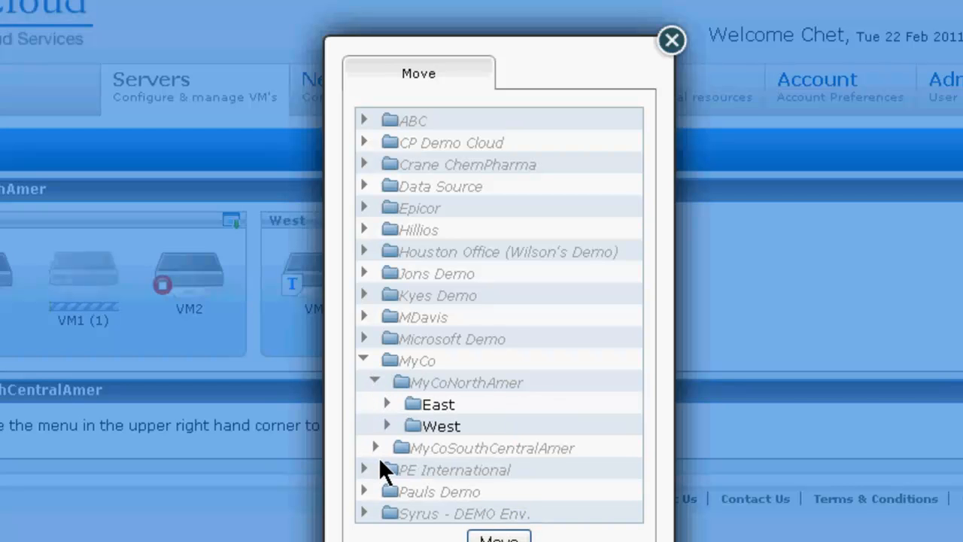
{"action": "left_click", "coordinate": [386, 426]}
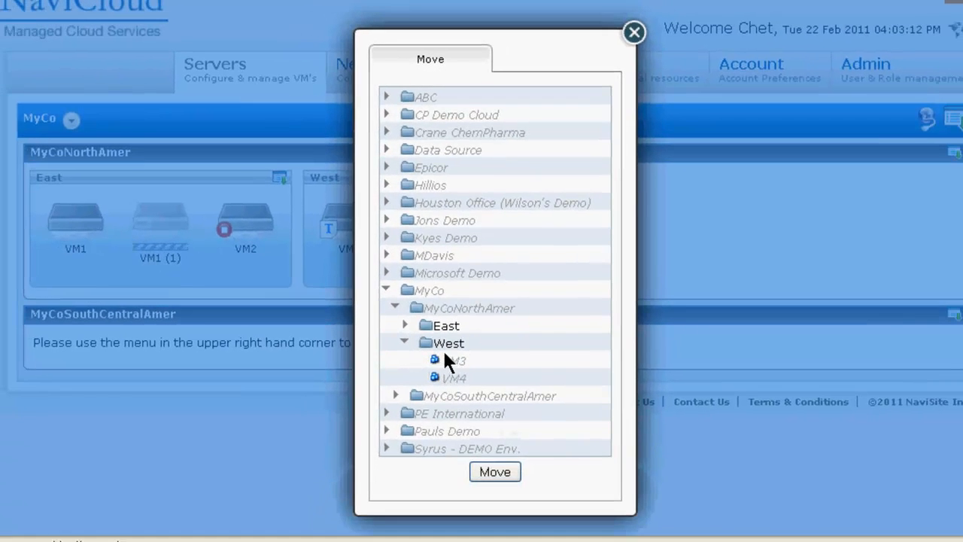
{"action": "left_click", "coordinate": [444, 352]}
{"action": "left_click", "coordinate": [499, 470]}
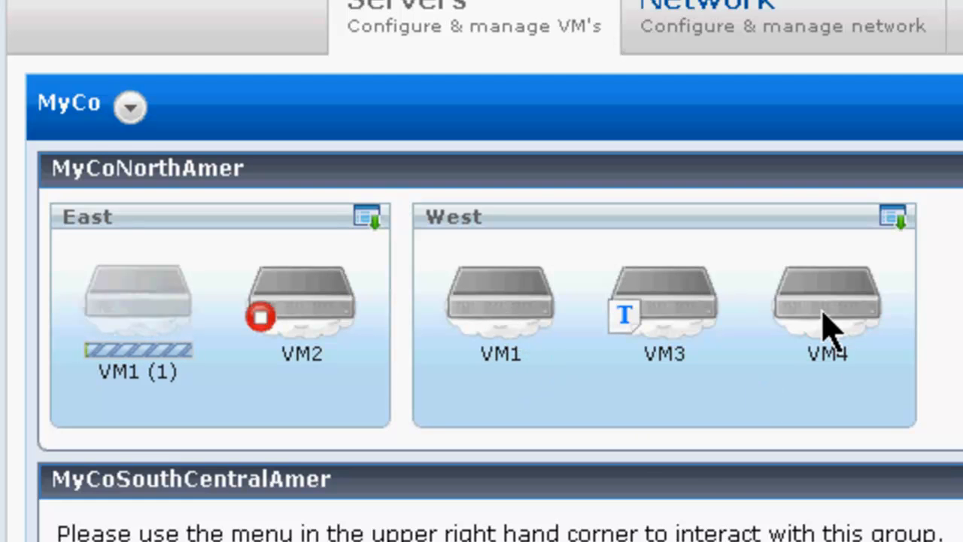
Move VM4 from the West subgroup into East and check the move job in VM4's server details
{"action": "left_click_drag", "start_coordinate": [813, 327], "coordinate": [153, 315]}
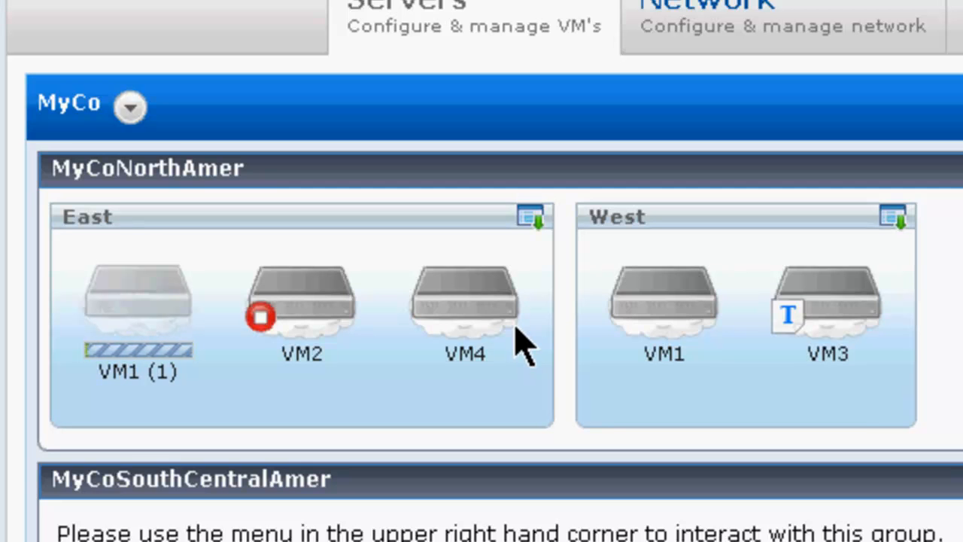
{"action": "right_click", "coordinate": [491, 322]}
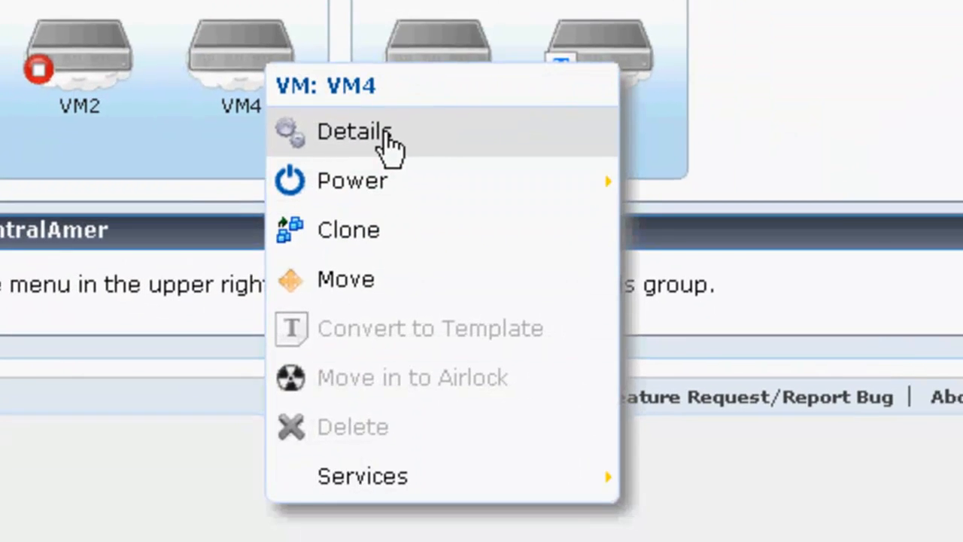
{"action": "left_click", "coordinate": [461, 218]}
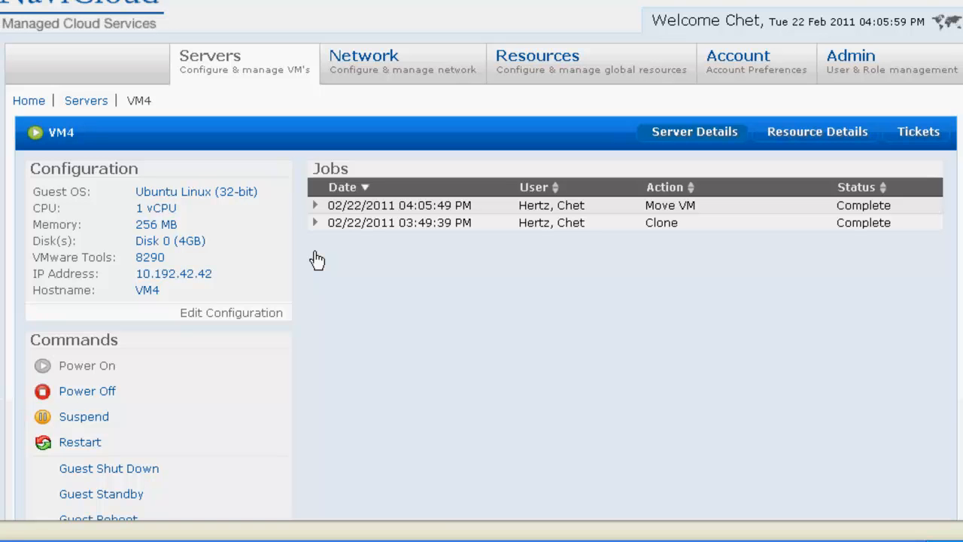
{"action": "left_click", "coordinate": [316, 205]}
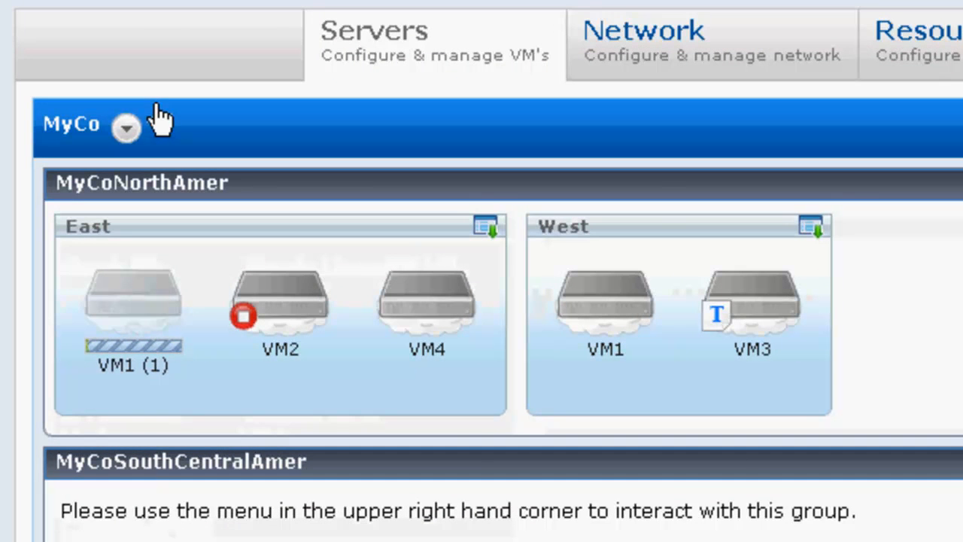
Examine the services that can be ordered for VM4 without choosing any
{"action": "left_click", "coordinate": [437, 306]}
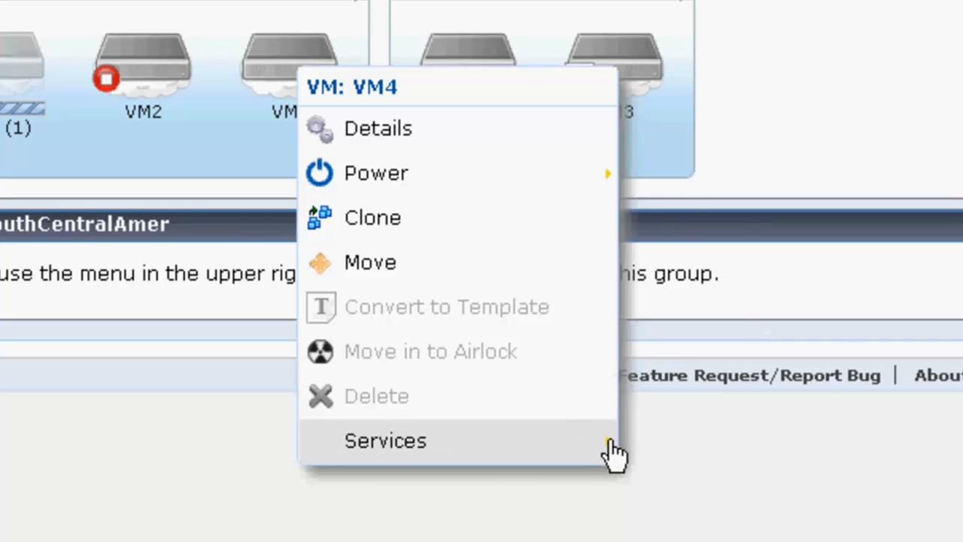
{"action": "mouse_move", "coordinate": [602, 444]}
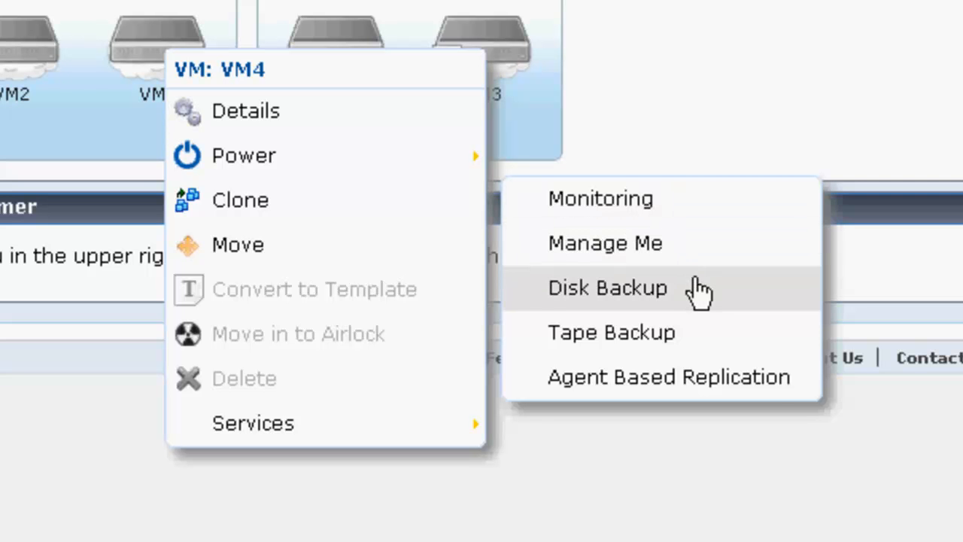
{"action": "left_click", "coordinate": [137, 47]}
{"action": "left_click", "coordinate": [137, 47]}
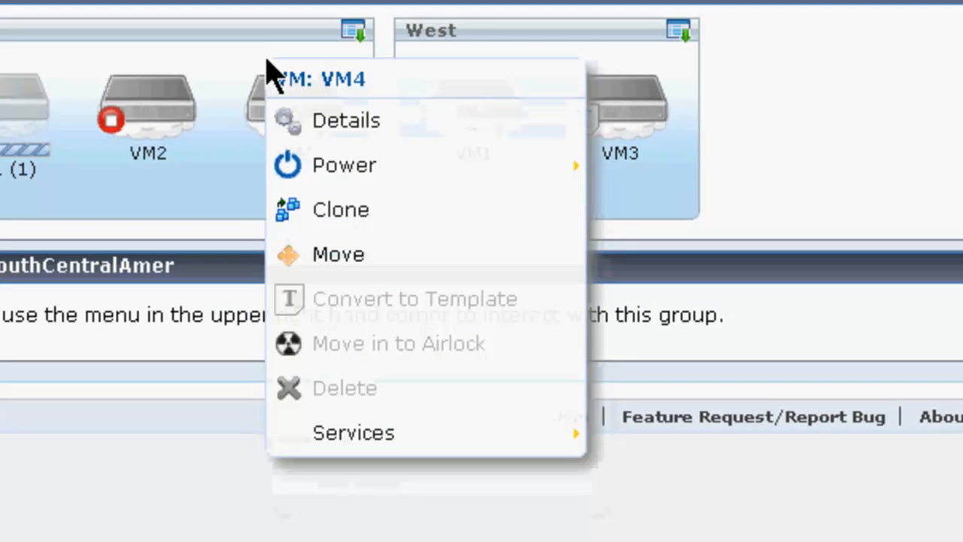
{"action": "left_click", "coordinate": [865, 111]}
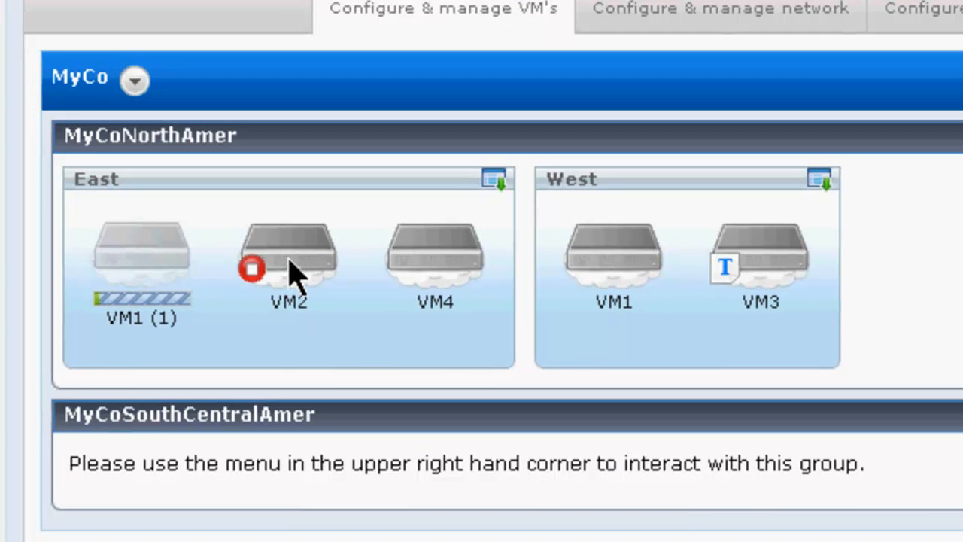
Convert the powered-off VM2 in the East subgroup to a template
{"action": "left_click", "coordinate": [296, 285]}
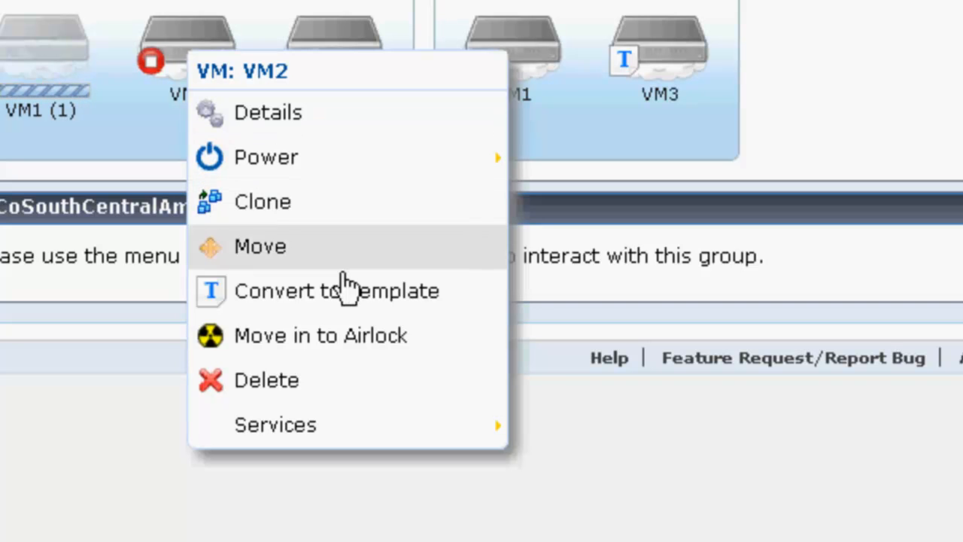
{"action": "left_click", "coordinate": [439, 304]}
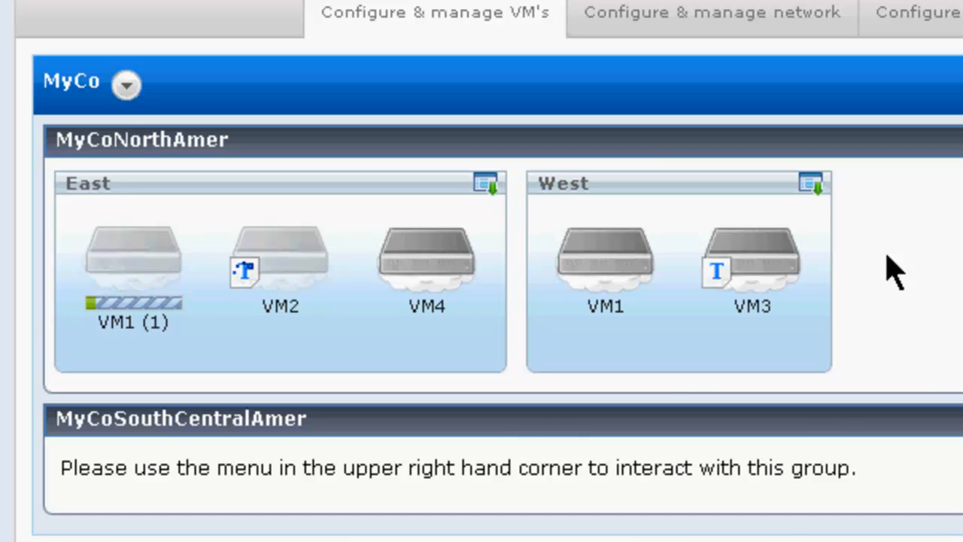
Examine the actions available for VM1 in West and for the powered-off VM4 in East, including the Airlock option
{"action": "left_click", "coordinate": [609, 247]}
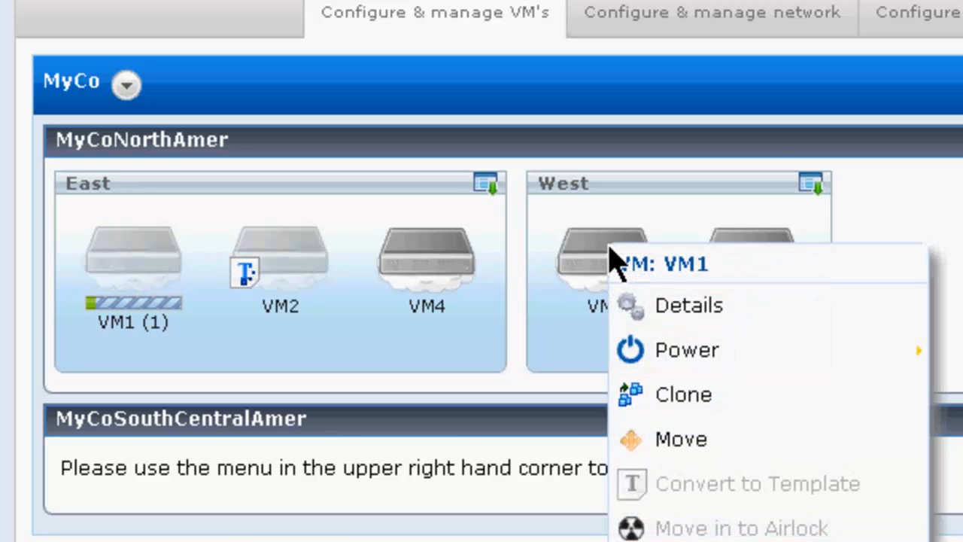
{"action": "left_click", "coordinate": [933, 245]}
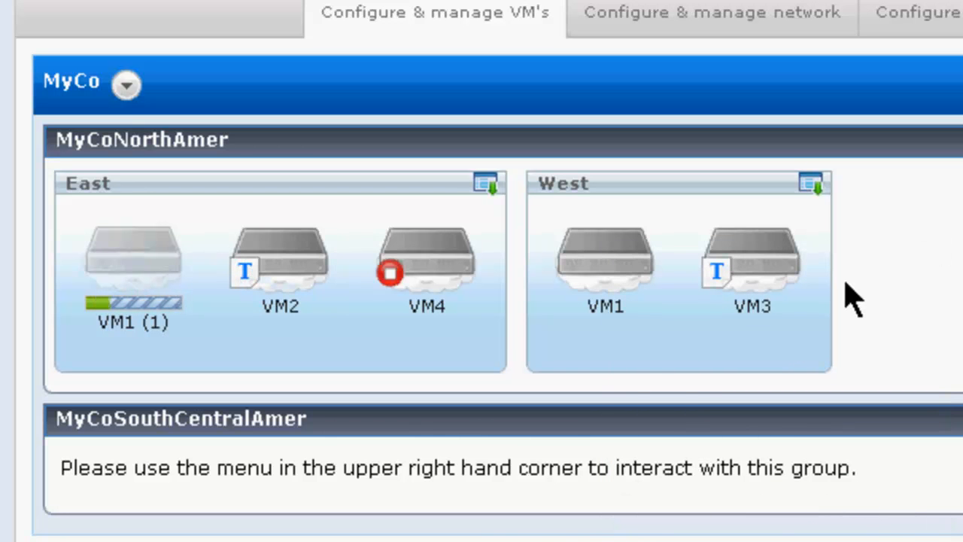
{"action": "left_click", "coordinate": [454, 260]}
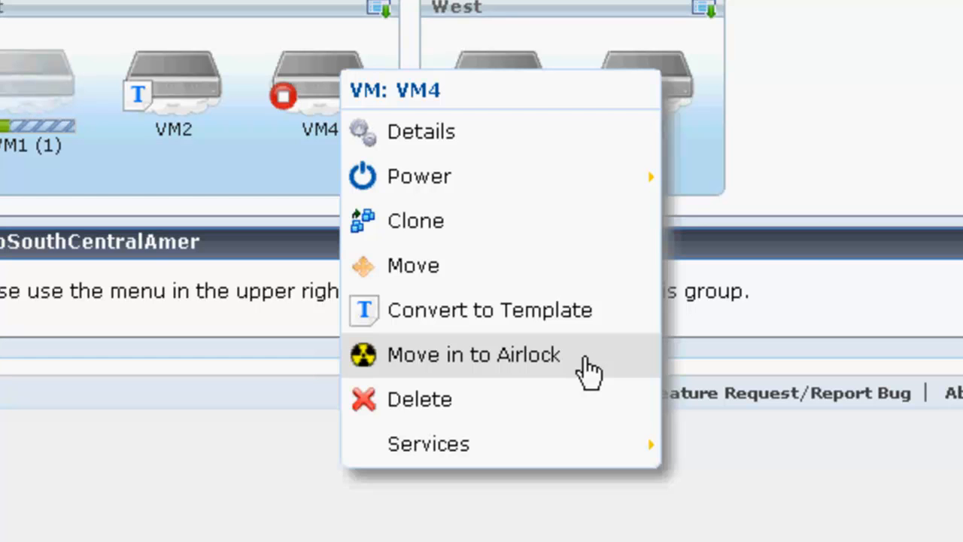
{"action": "left_click", "coordinate": [830, 106]}
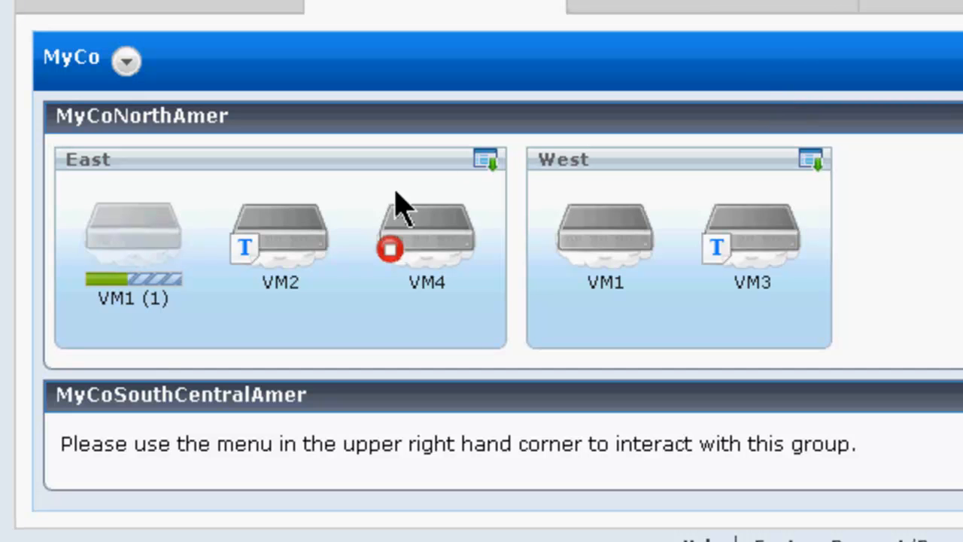
Convert the VM2 template in the East subgroup back to a virtual machine
{"action": "left_click", "coordinate": [310, 249]}
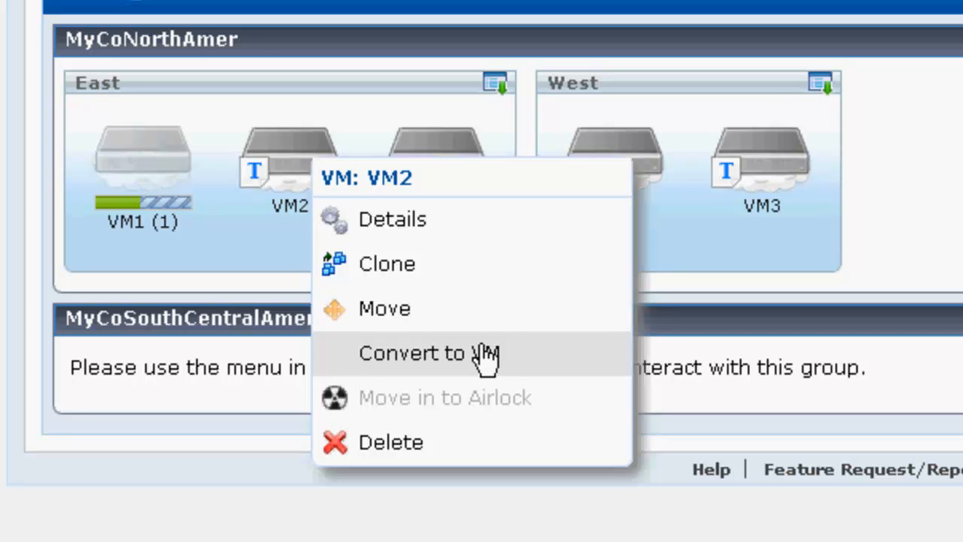
{"action": "left_click", "coordinate": [555, 369]}
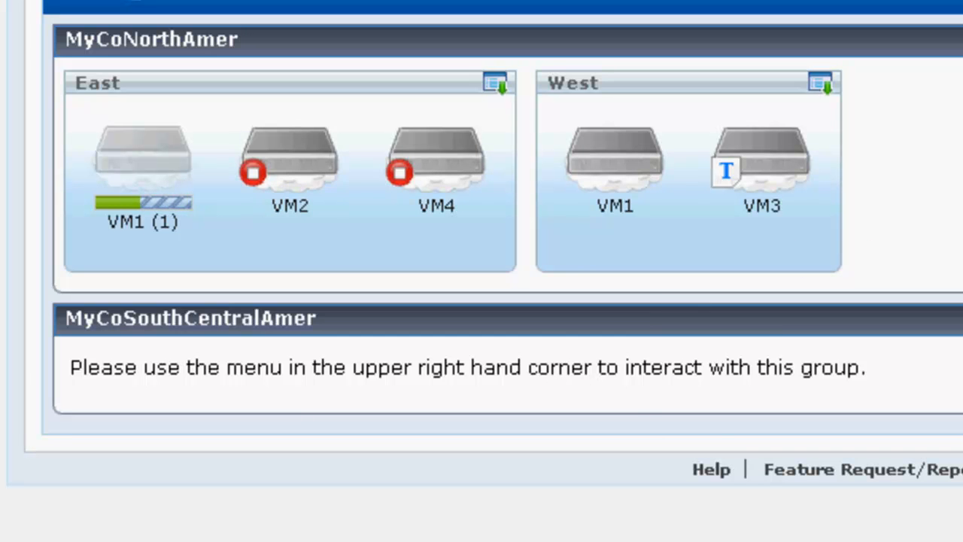
Compare the actions offered for the running VM1, the powered-off VM4 and the VM3 template
{"action": "left_click", "coordinate": [602, 169]}
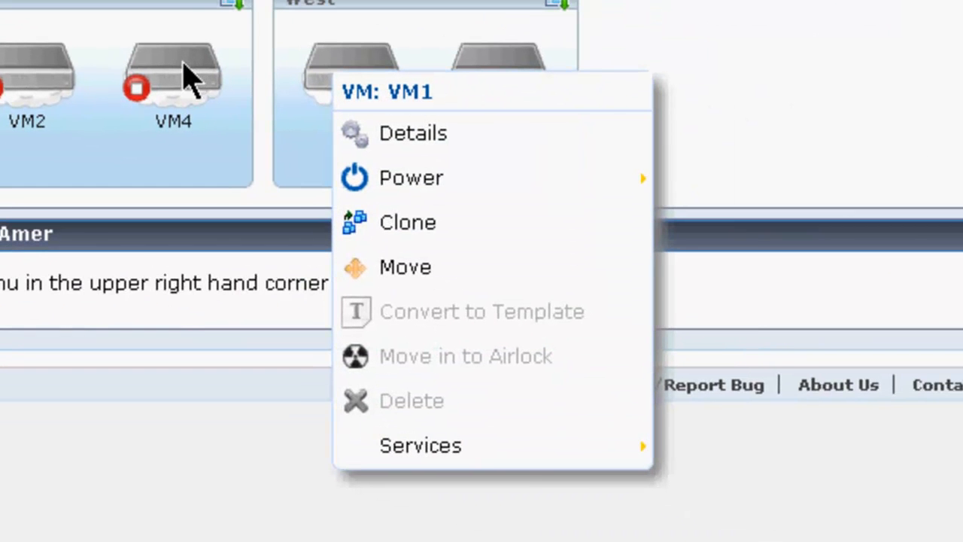
{"action": "left_click", "coordinate": [184, 63]}
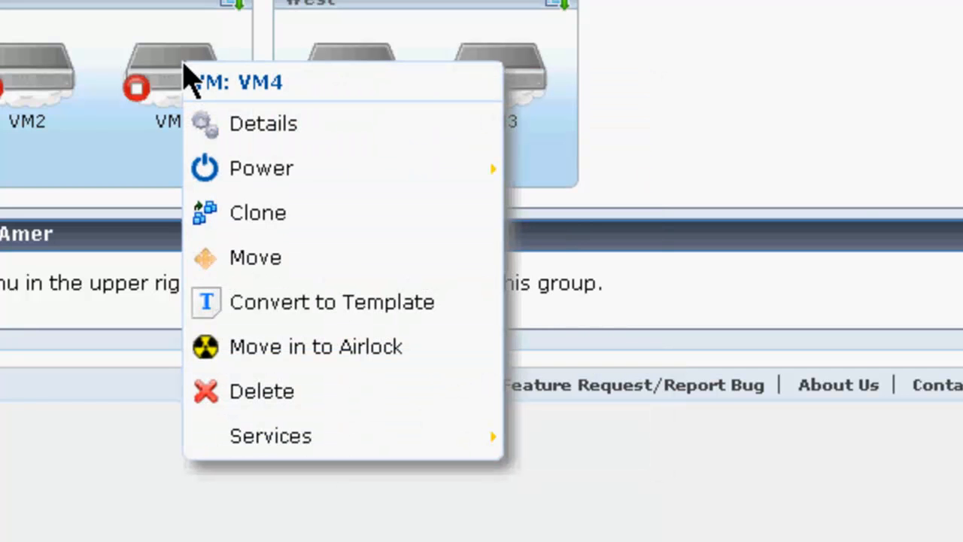
{"action": "left_click", "coordinate": [542, 70]}
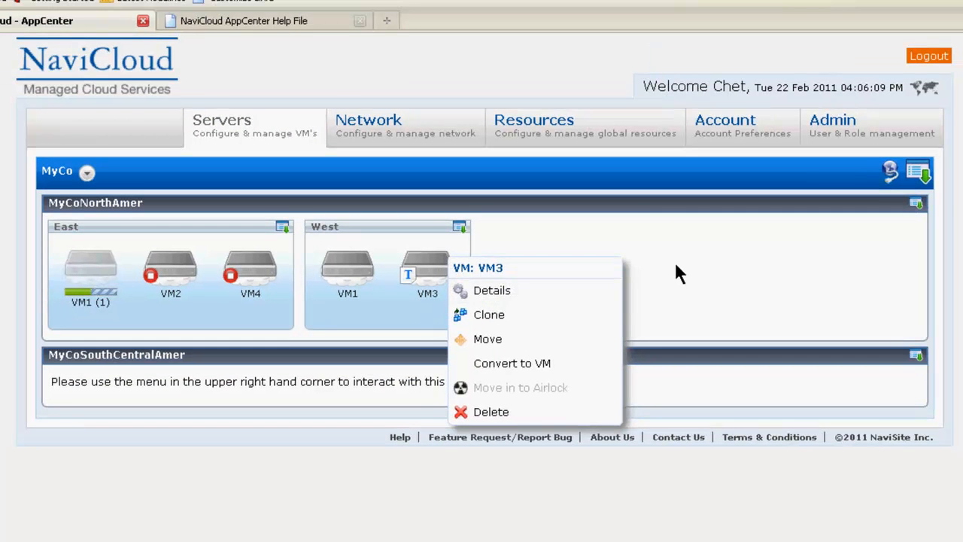
{"action": "left_click", "coordinate": [674, 260]}
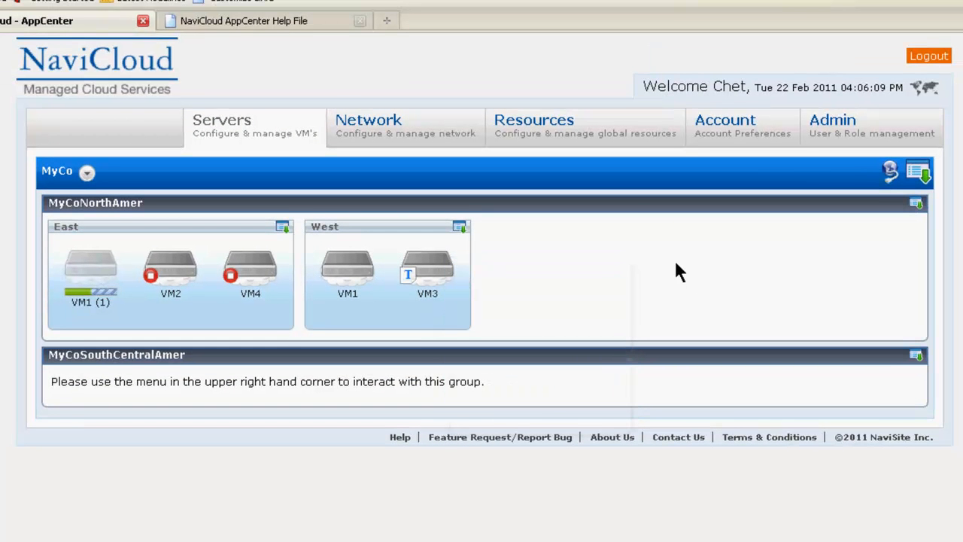